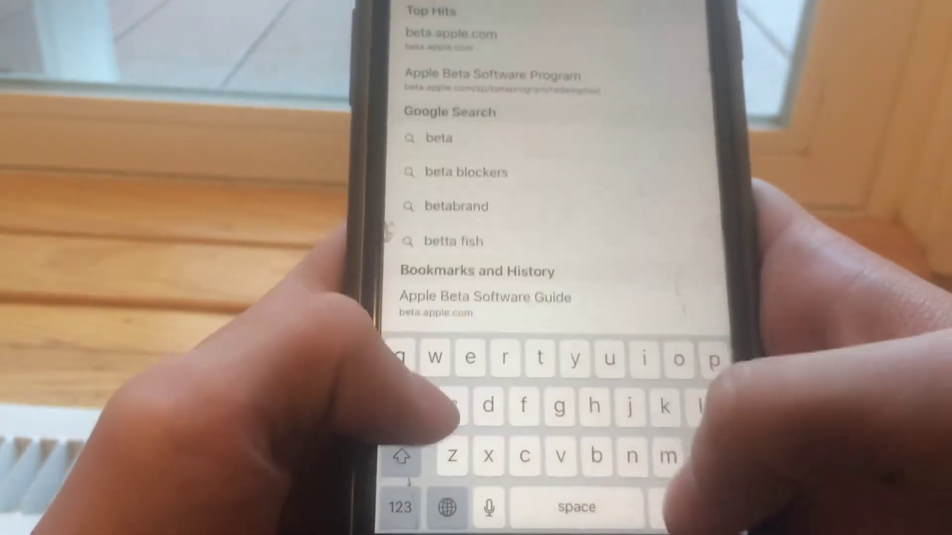
# Go to beta.apple.com, the Apple Beta Software Program site, in Safari
pyautogui.press('Return')
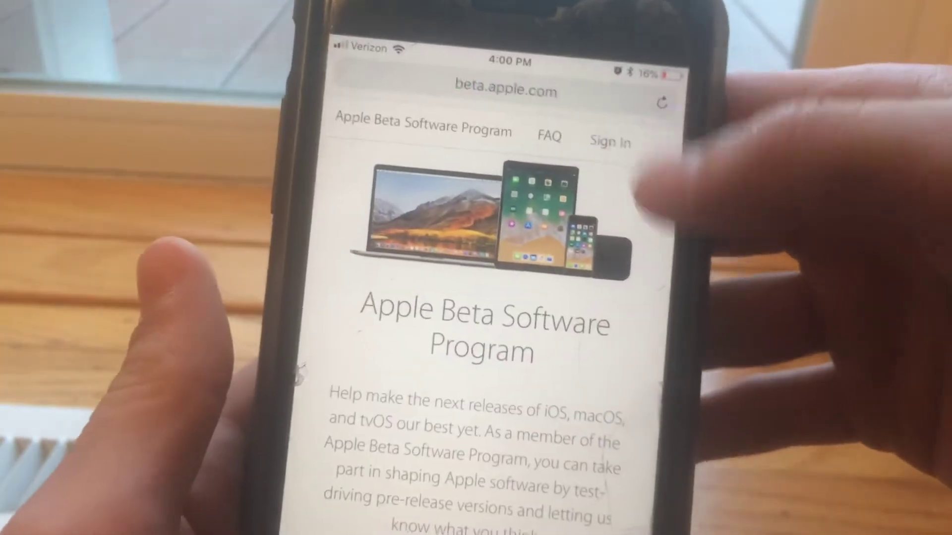
# Sign in to the Apple Beta Software Program site with your Apple ID
pyautogui.click(610, 140)
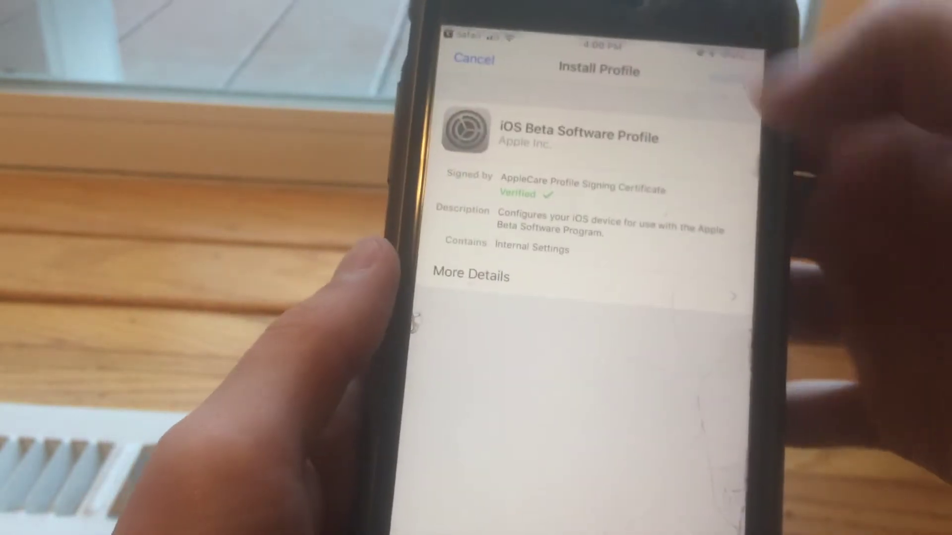
# Begin the iOS Beta Software Profile install, enter the device passcode, and accept the consent terms
pyautogui.click(659, 34)
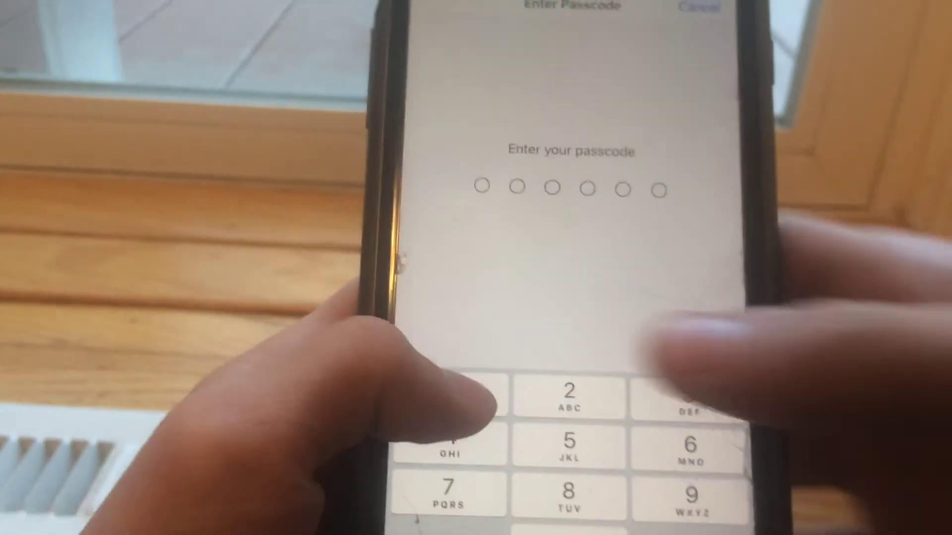
pyautogui.click(394, 491)
pyautogui.click(634, 498)
pyautogui.click(394, 490)
pyautogui.click(357, 372)
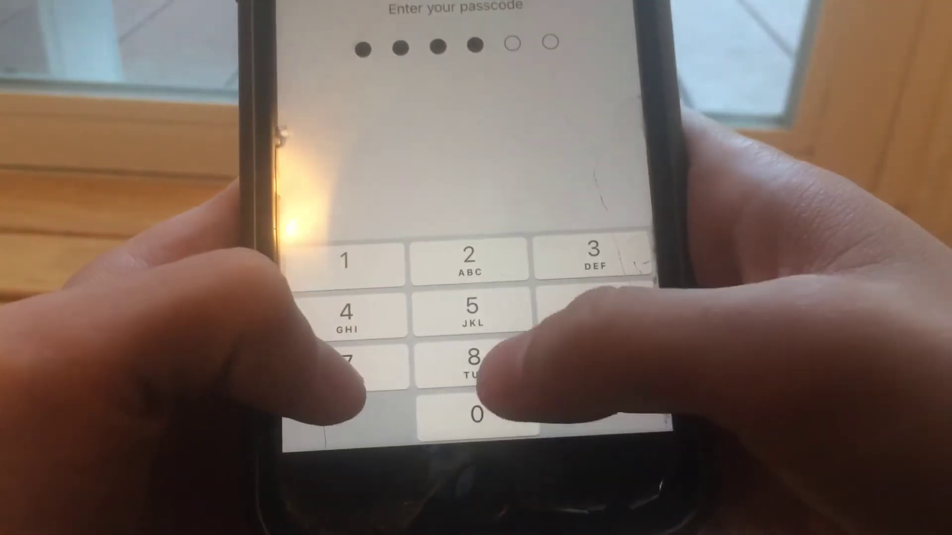
pyautogui.click(609, 315)
pyautogui.click(482, 323)
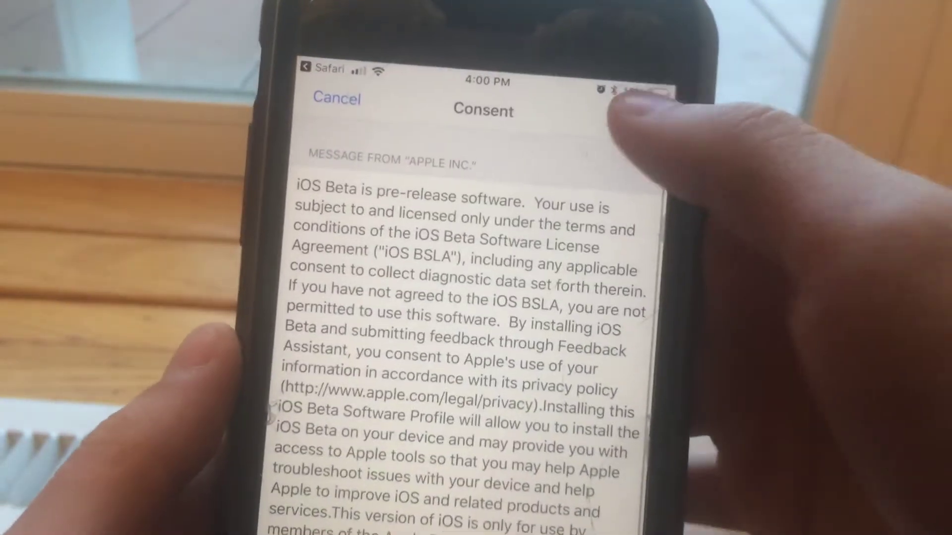
pyautogui.click(658, 33)
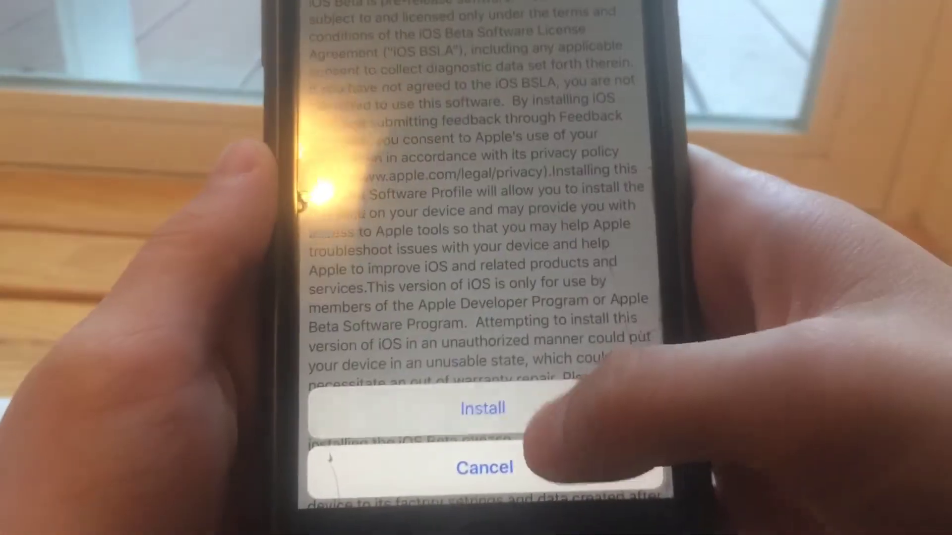